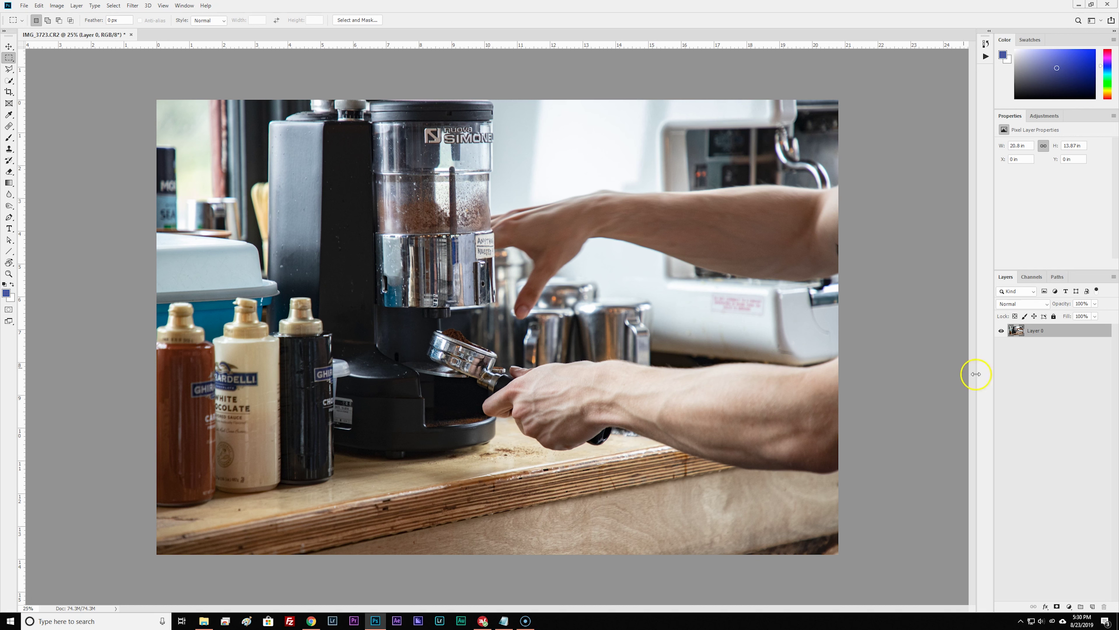
Step: Add a Gradient Map adjustment layer above the photo and toggle its visibility to compare with the original
left_click(1043, 390)
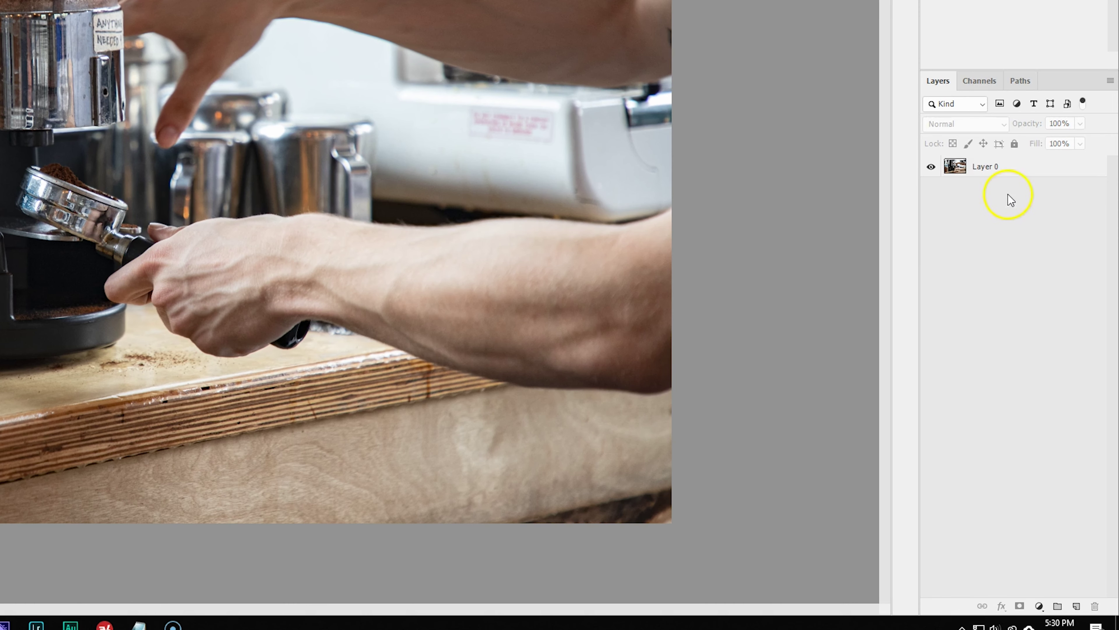
left_click(1040, 606)
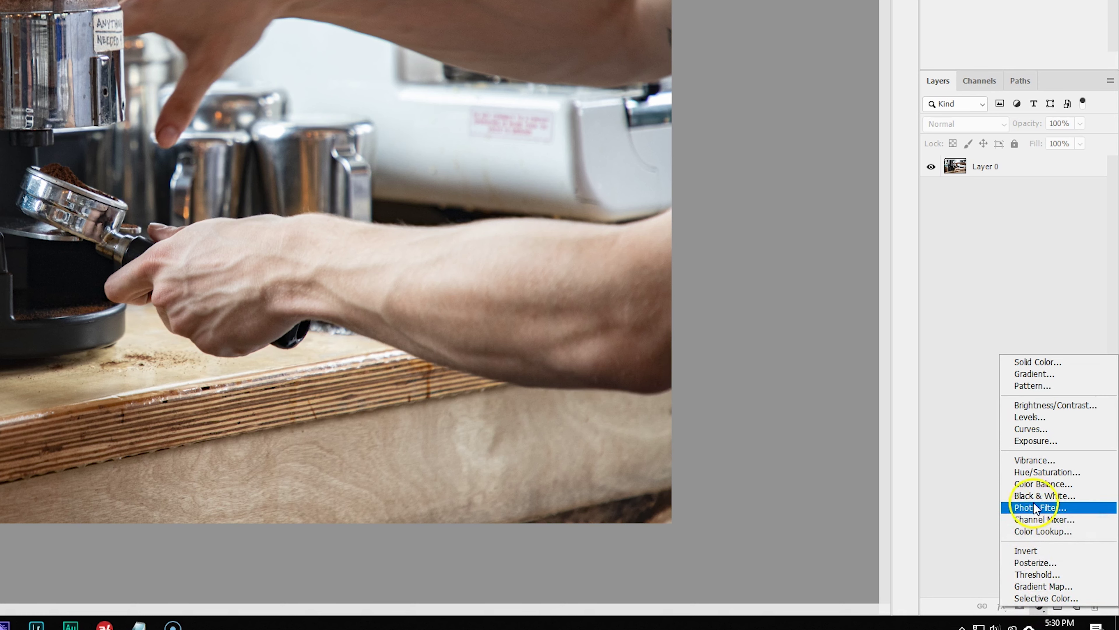
left_click(1051, 587)
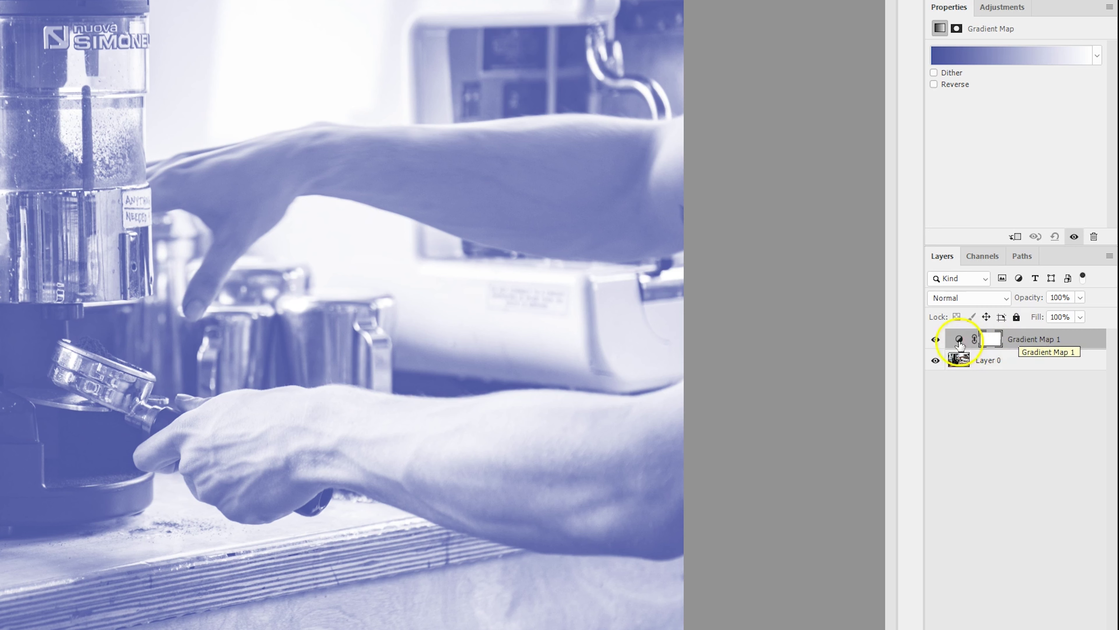
left_click(936, 339)
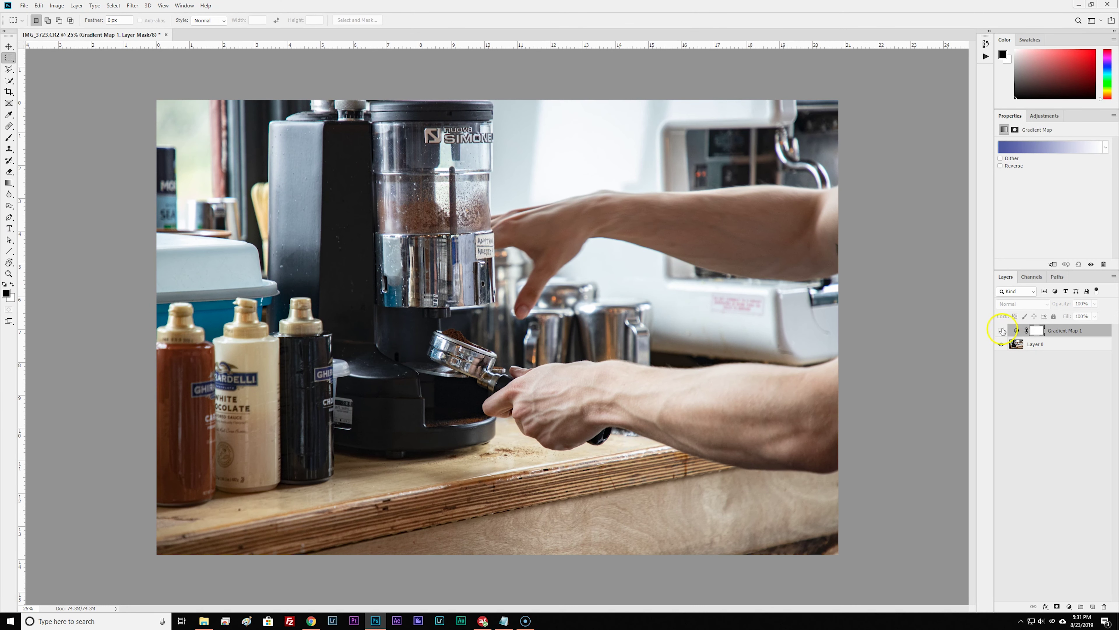
left_click(990, 332)
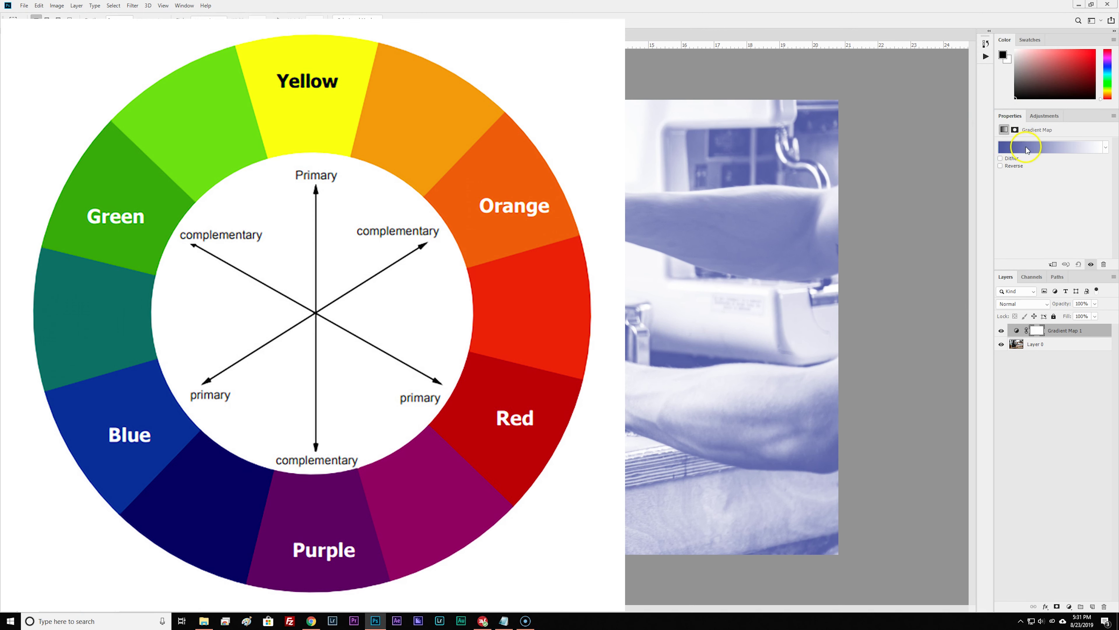
Step: Set the shadow colour stop at 0% of the gradient map to dark orange, #b8540b
left_click(1026, 148)
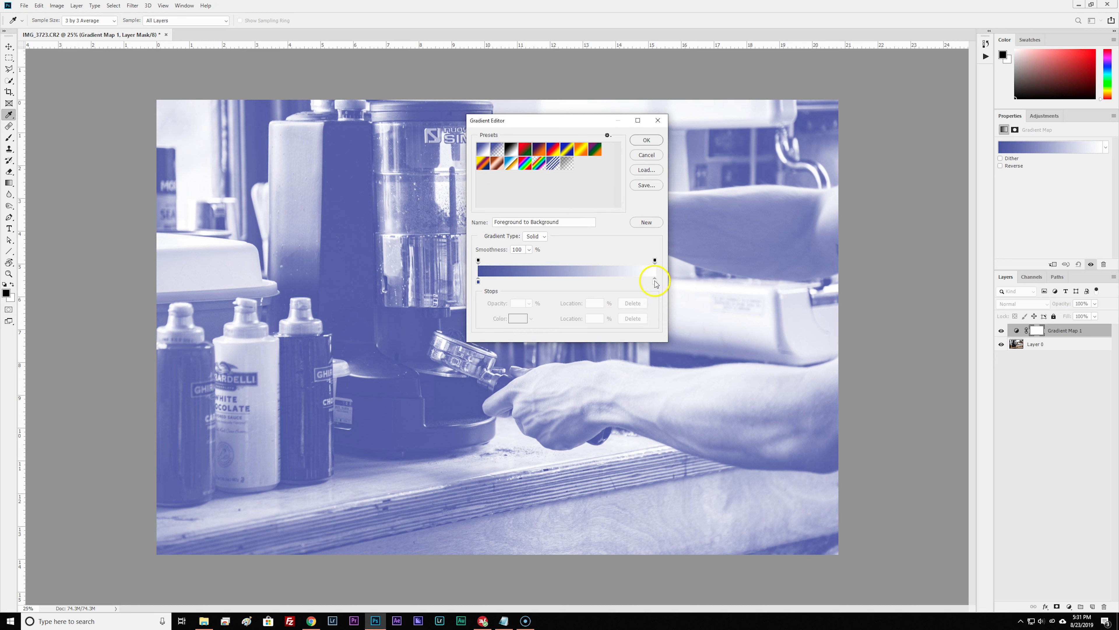
left_click(484, 281)
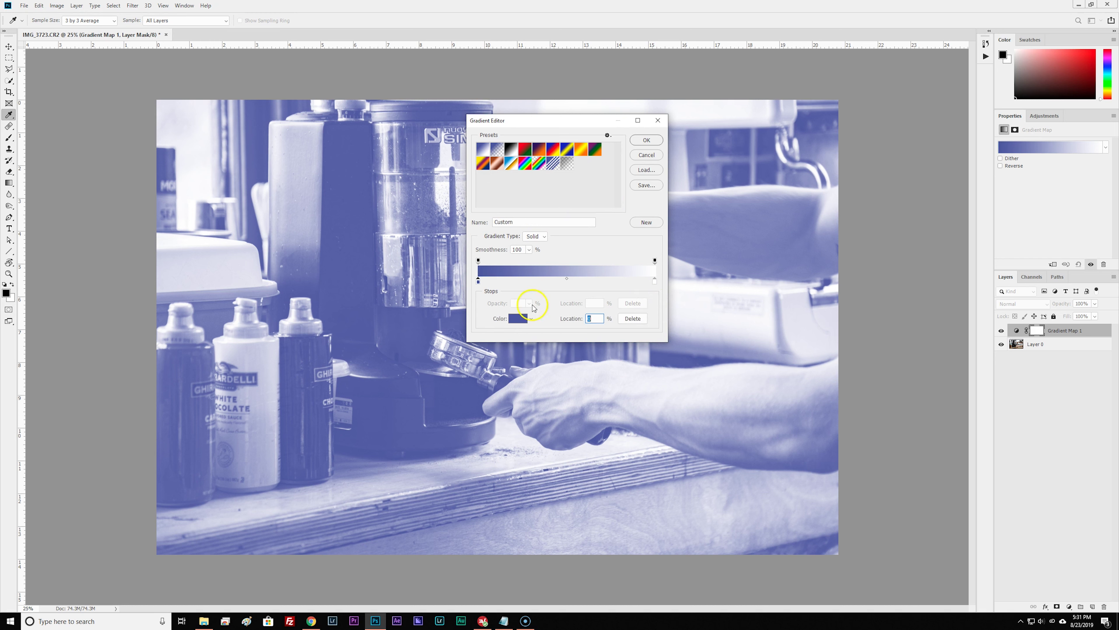
left_click(520, 320)
left_click_drag(819, 414, 818, 419)
left_click_drag(793, 335, 798, 363)
left_click(796, 345)
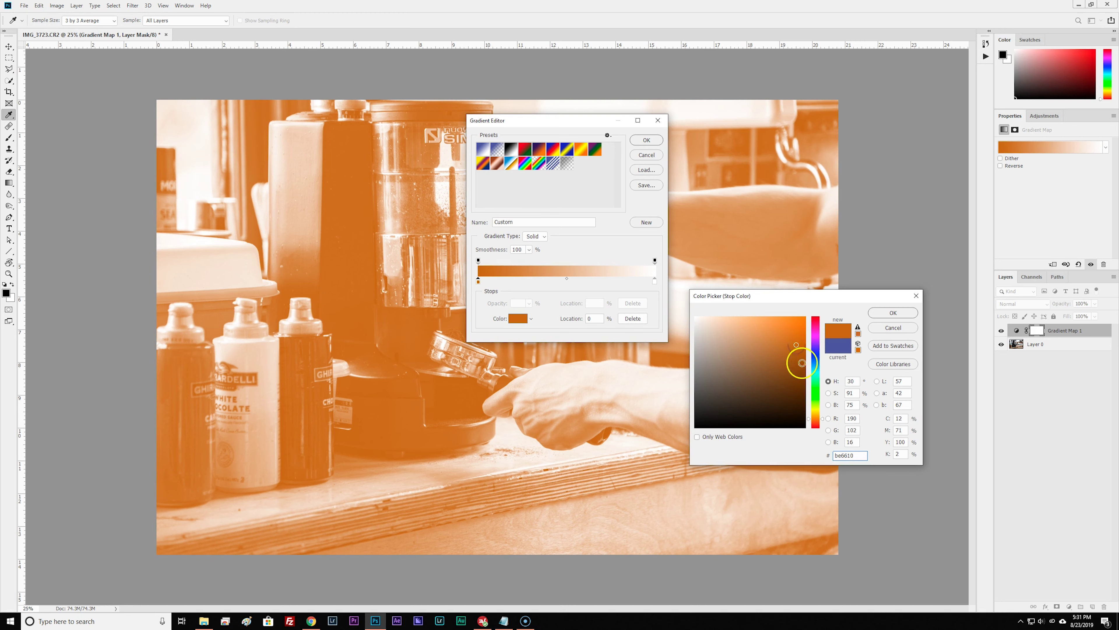
left_click(815, 420)
left_click_drag(798, 334, 800, 351)
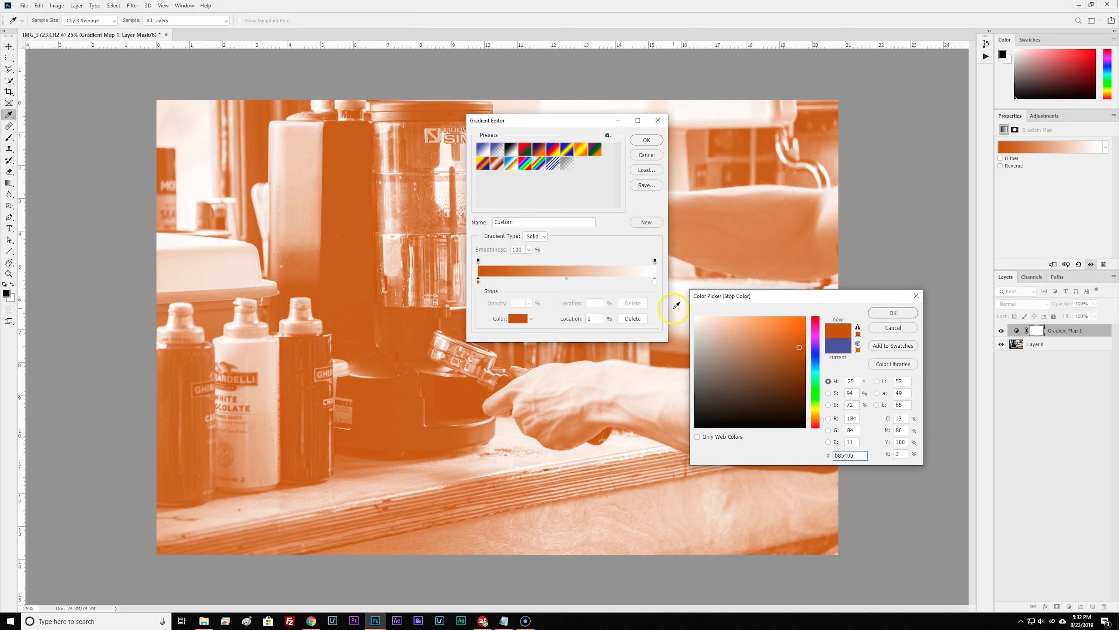
left_click(893, 312)
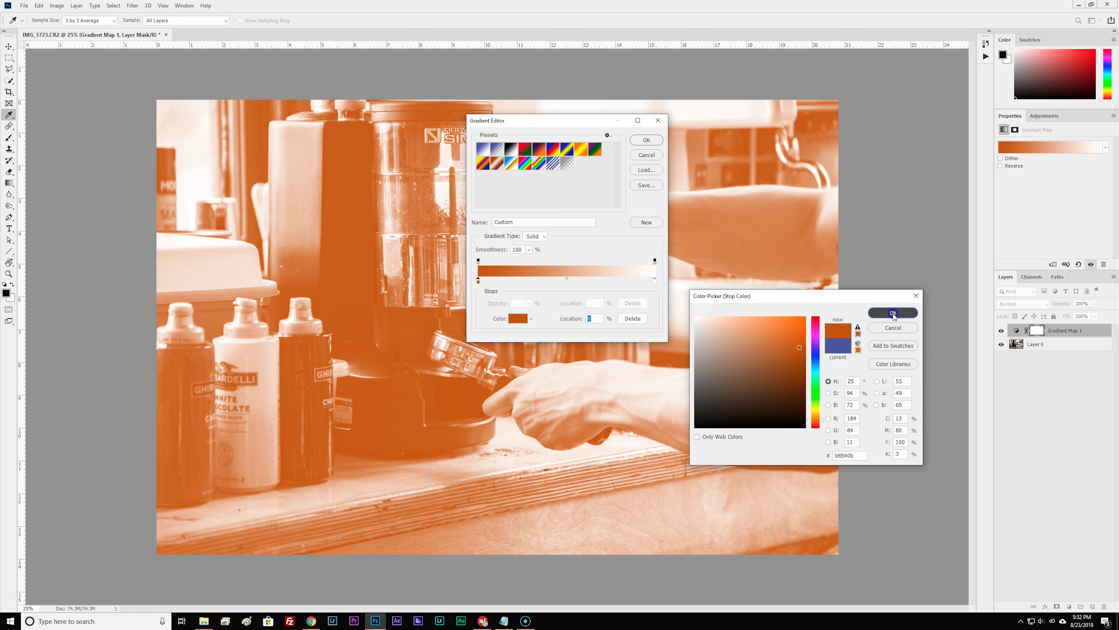
Step: Set the highlight colour stop at 100% to the complementary blue #4f97b8 and apply the edited gradient
left_click(656, 282)
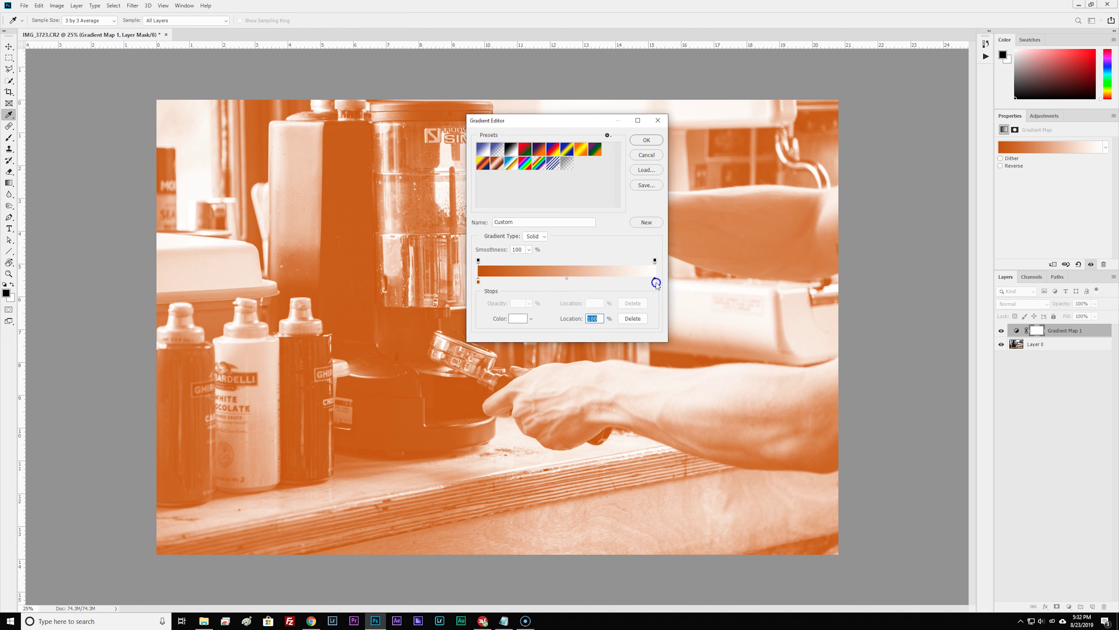
left_click(518, 319)
left_click(815, 366)
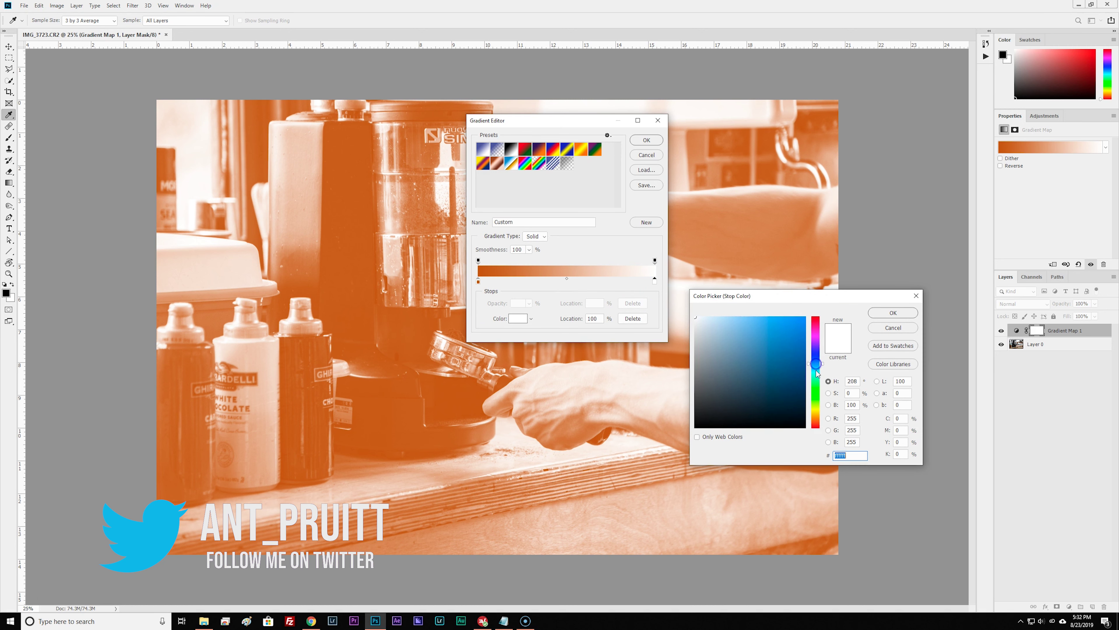
left_click_drag(816, 368, 759, 348)
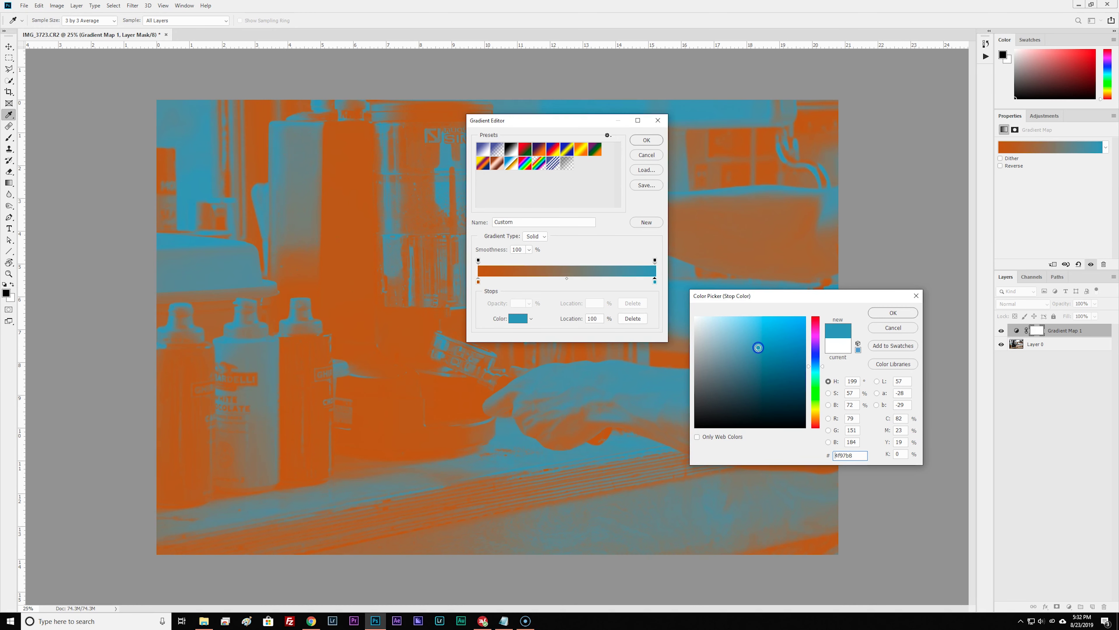
left_click(893, 312)
left_click(652, 141)
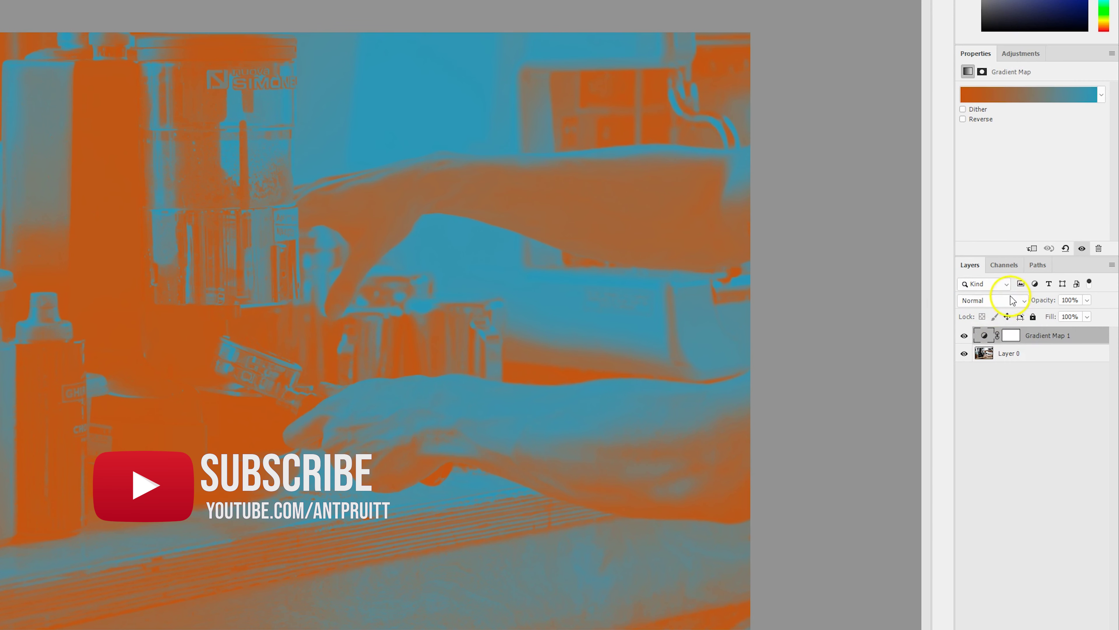
Step: Change the gradient map layer's blend mode to Soft Light and toggle the layer to compare before and after
left_click(1015, 301)
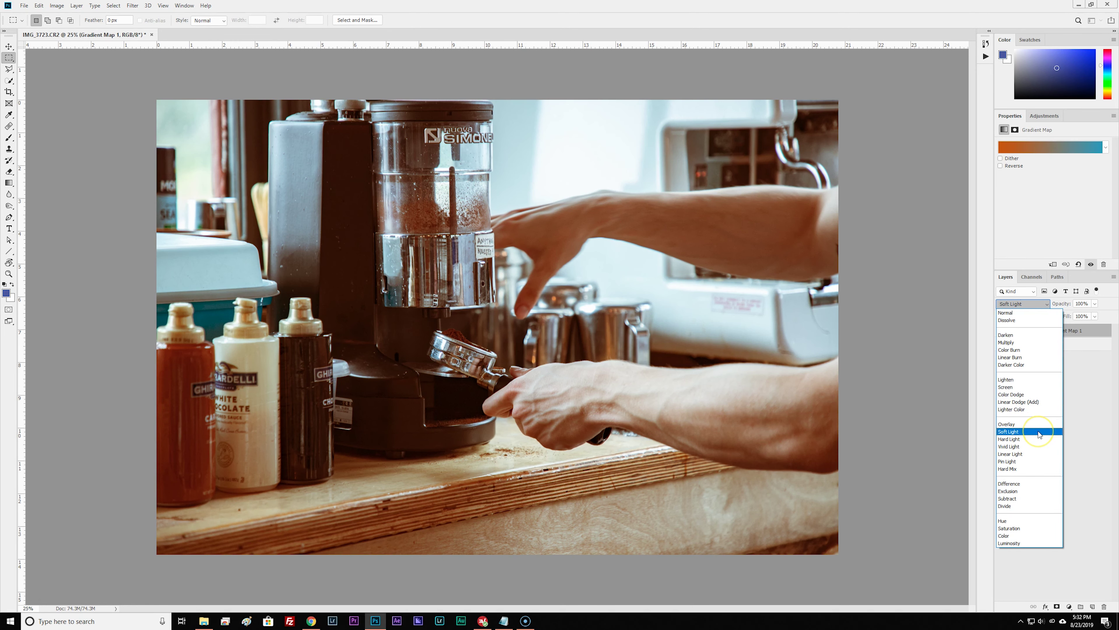
left_click(1040, 434)
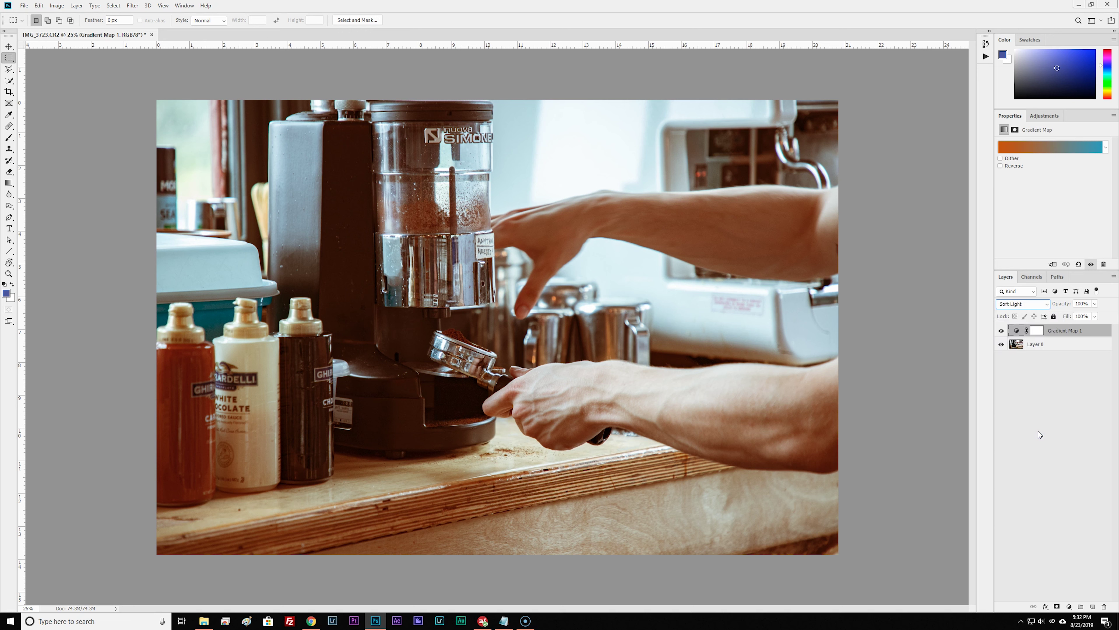
left_click(1005, 331)
left_click(1002, 332)
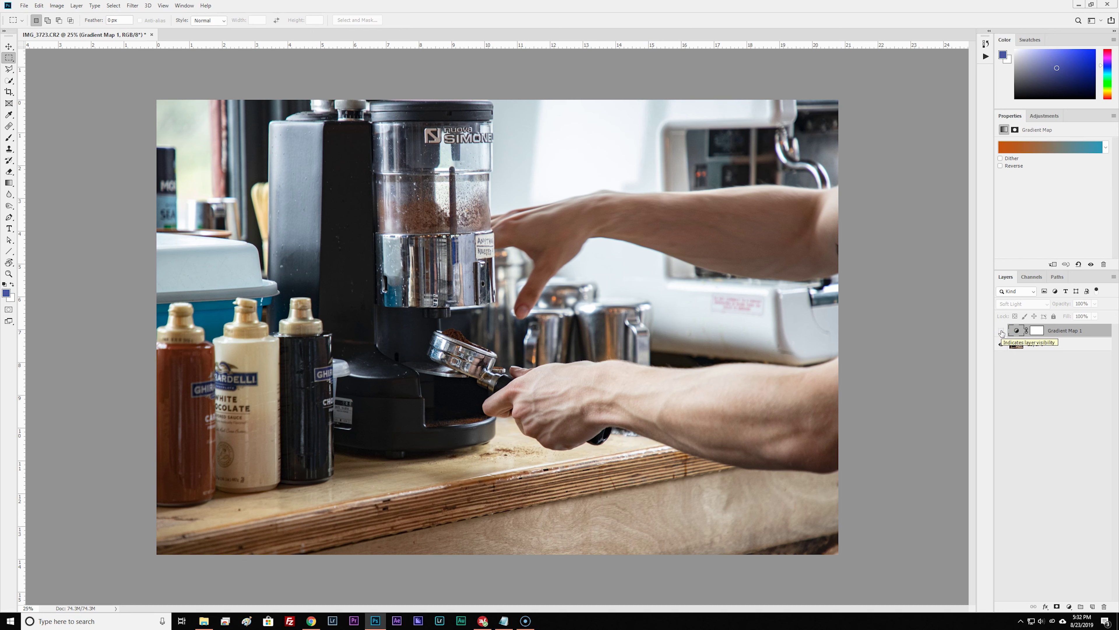
left_click(1001, 332)
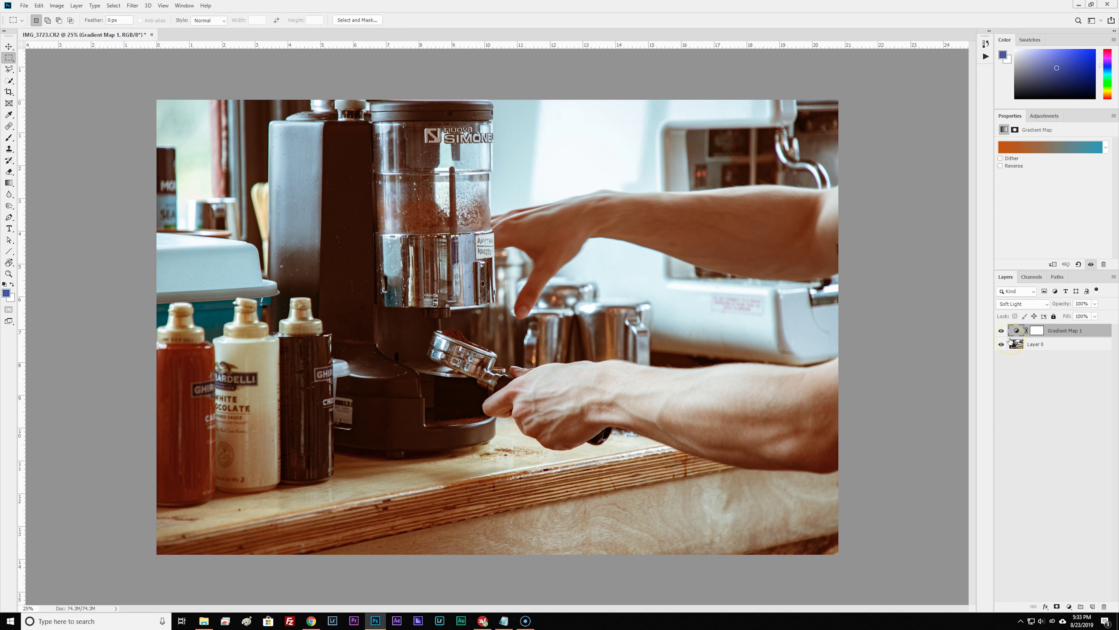
Step: Edit the gradient map again and change the orange stop at 0% to the brighter #f2680c
left_click(1020, 149)
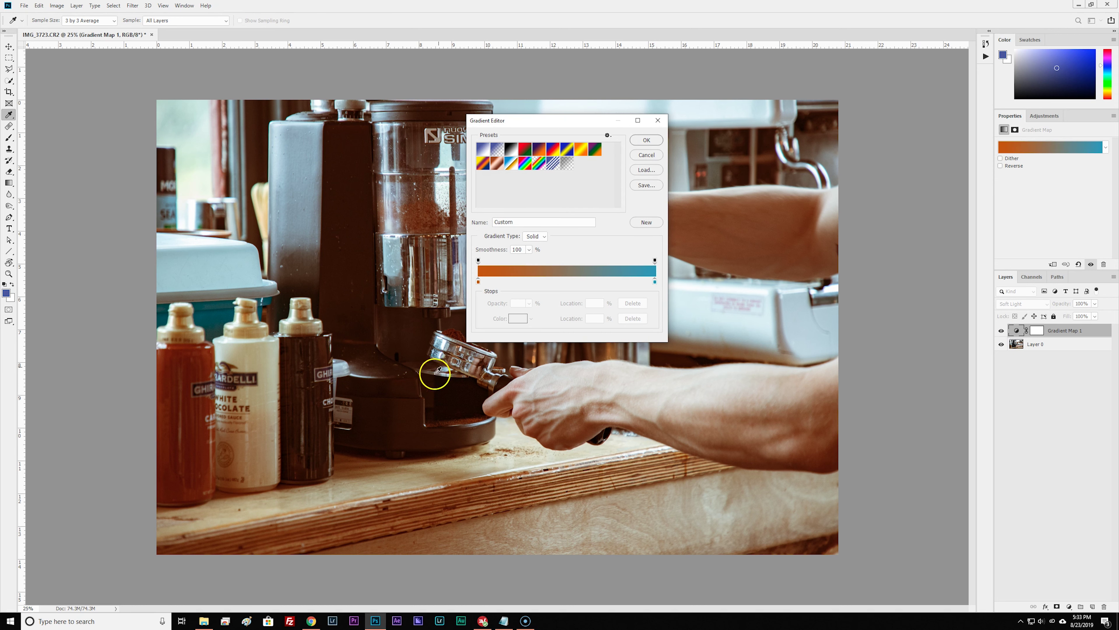
left_click(478, 281)
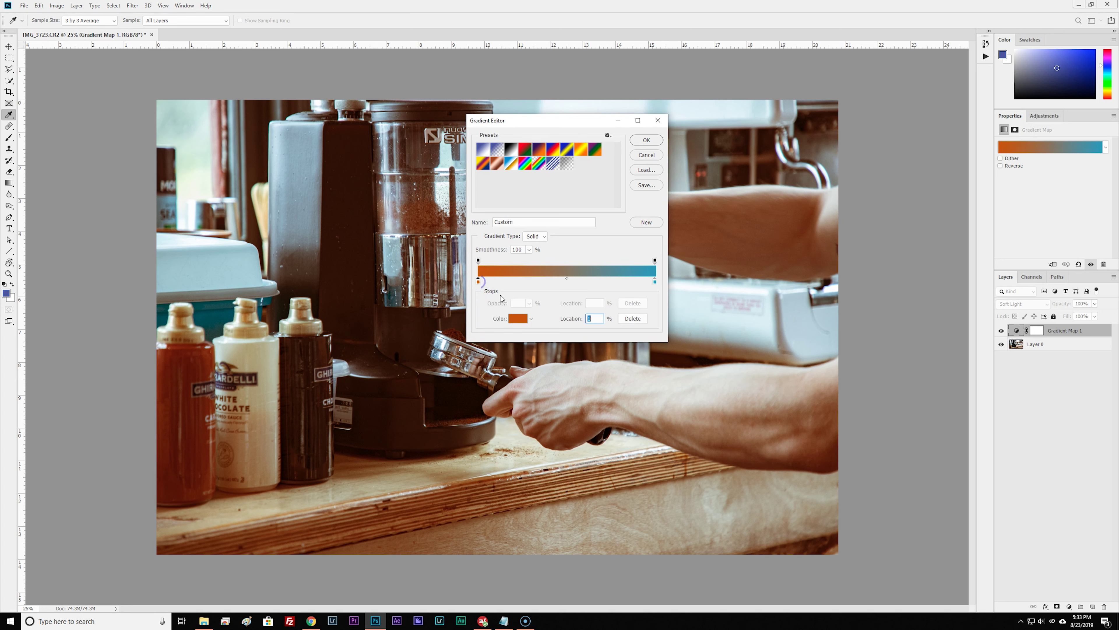
left_click(520, 318)
left_click_drag(798, 345, 793, 322)
left_click(800, 322)
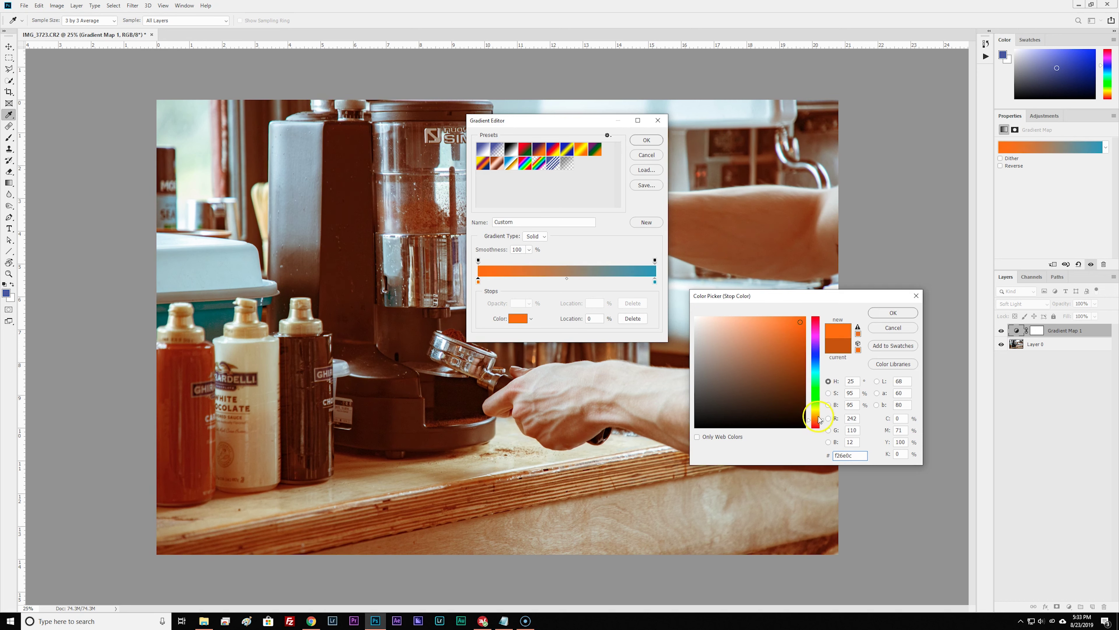
left_click_drag(823, 419, 825, 420)
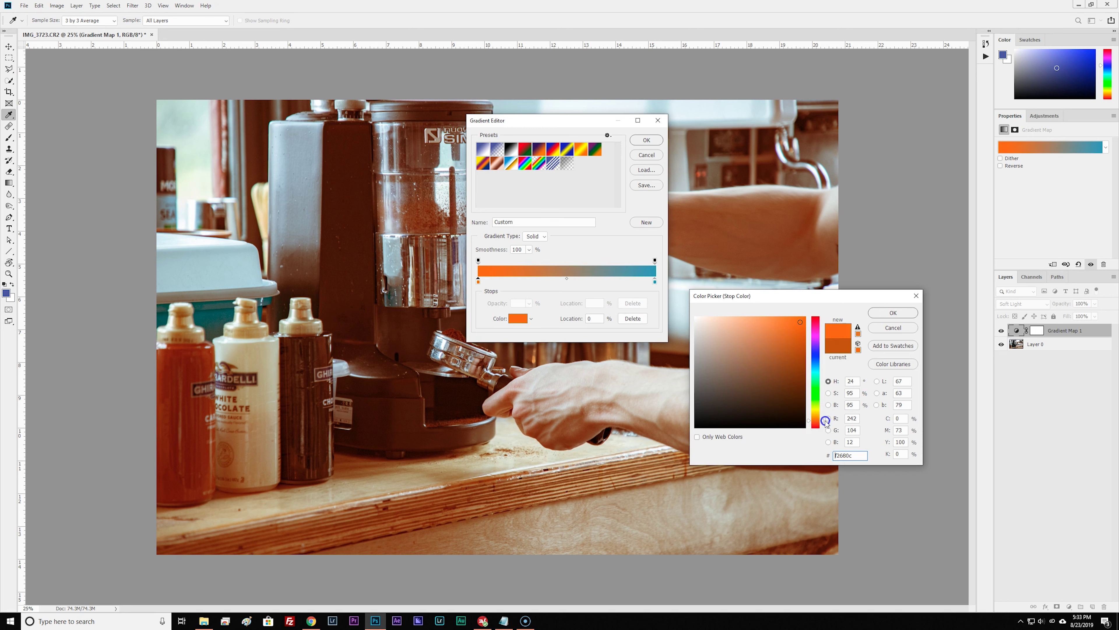
left_click(893, 313)
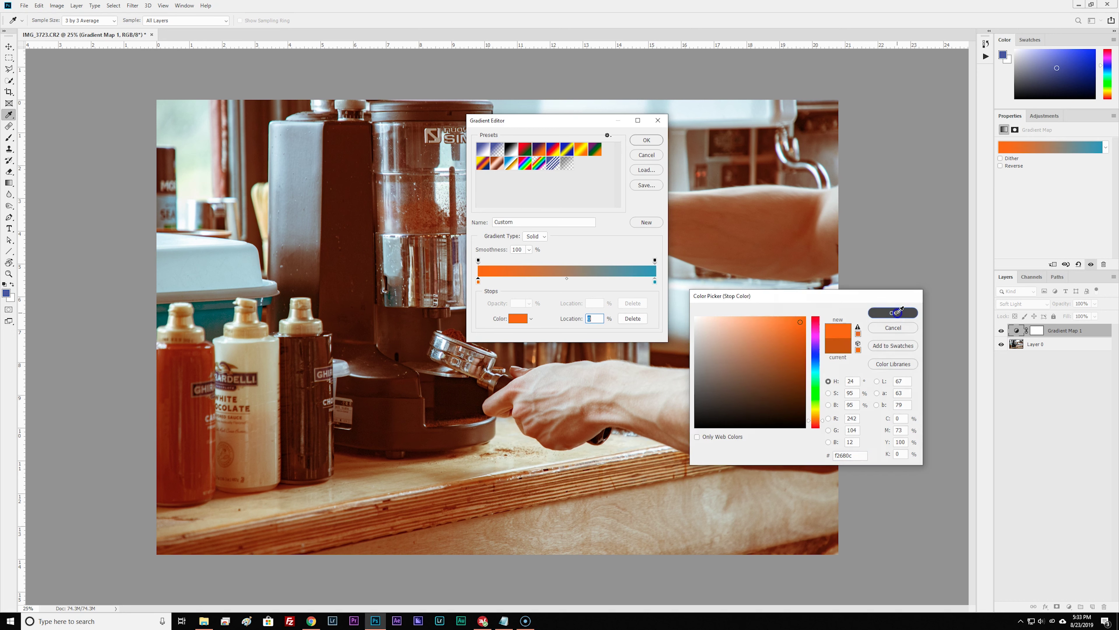
Step: Darken the blue stop at 100% to #1b4a60 and apply the gradient
left_click(654, 281)
left_click(519, 324)
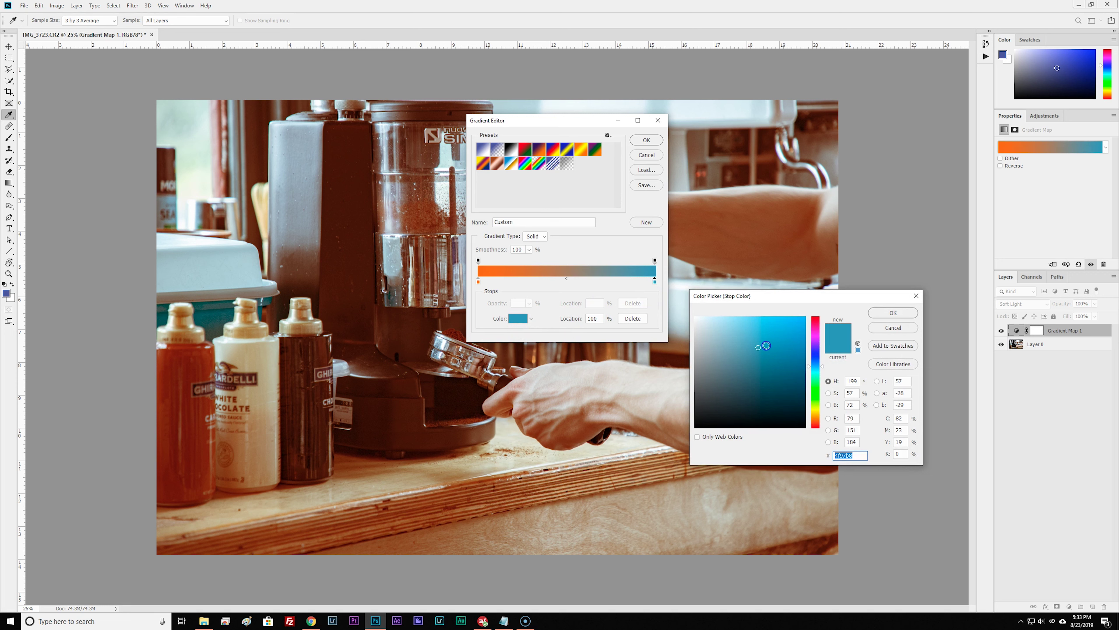
left_click_drag(771, 349, 774, 386)
left_click(893, 312)
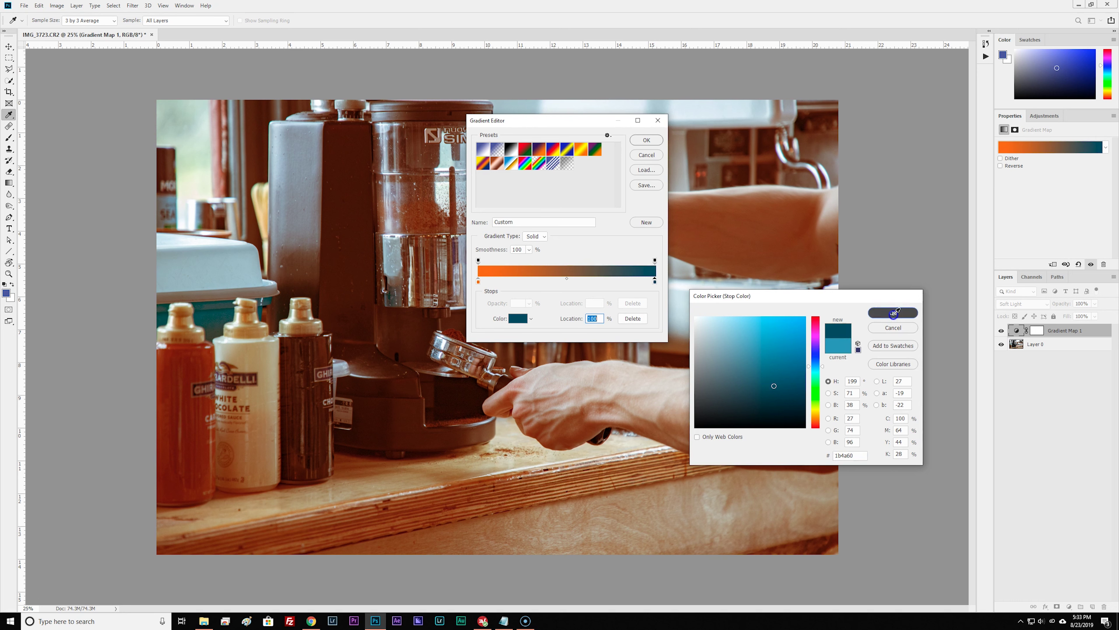
left_click(646, 140)
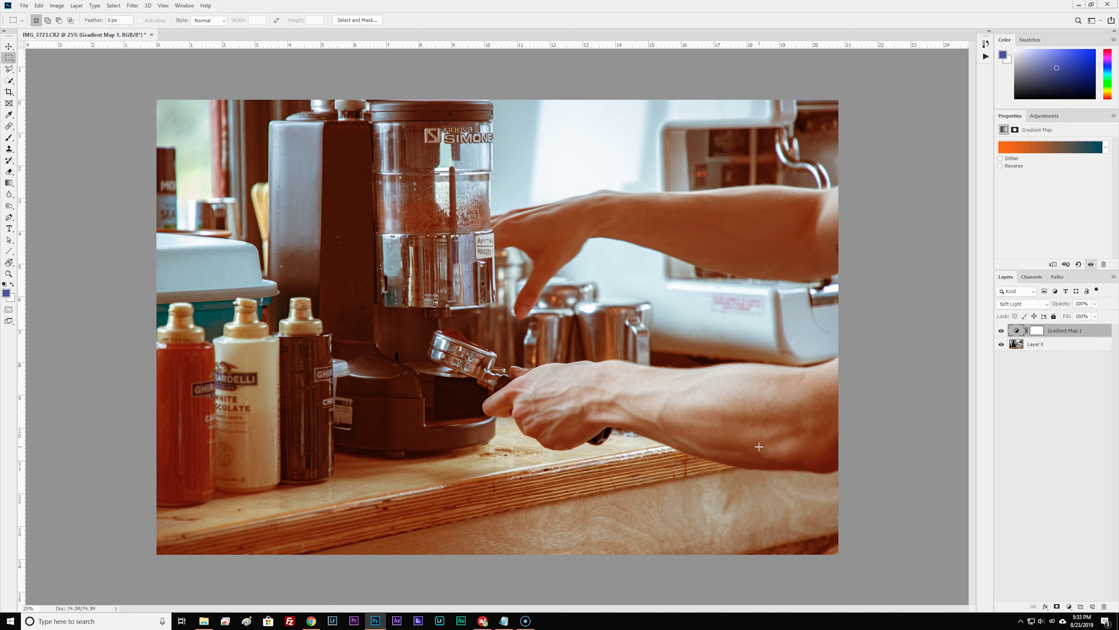